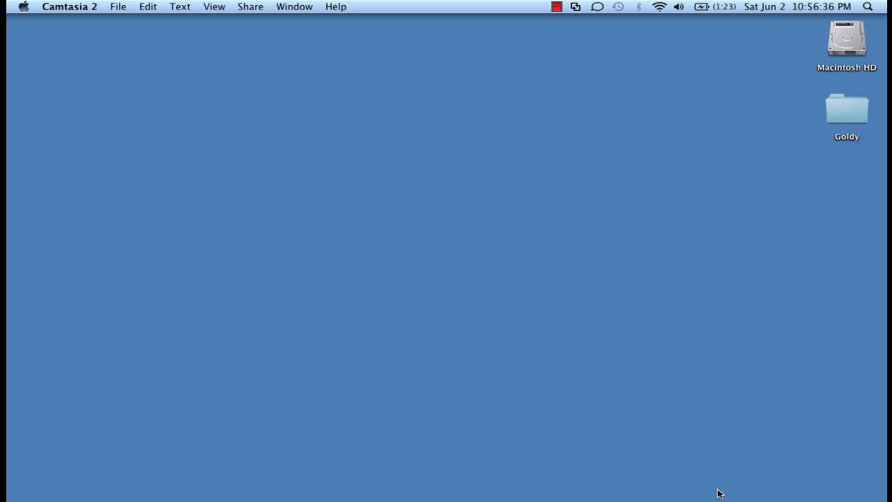
# Load google.com/enterprise/apps in Chrome and show the Pricing page comparing Free and paid plans
pyautogui.moveTo(690, 481)
pyautogui.click(647, 477)
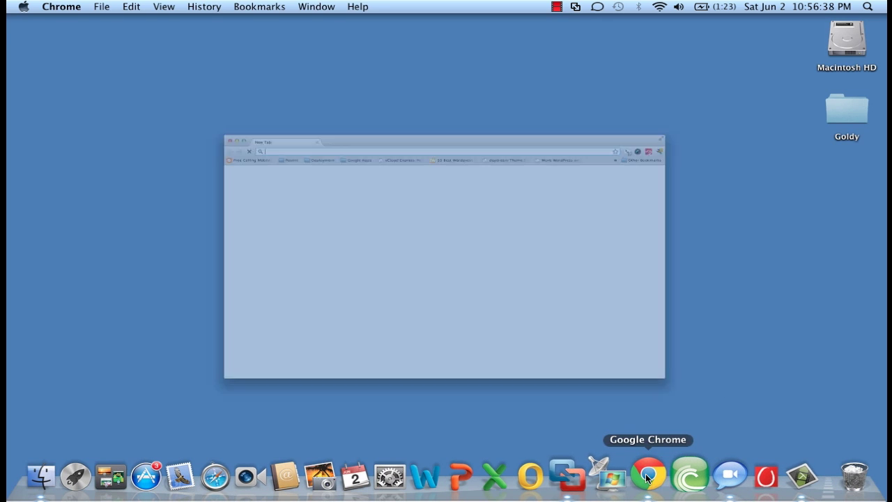
pyautogui.write('google.co')
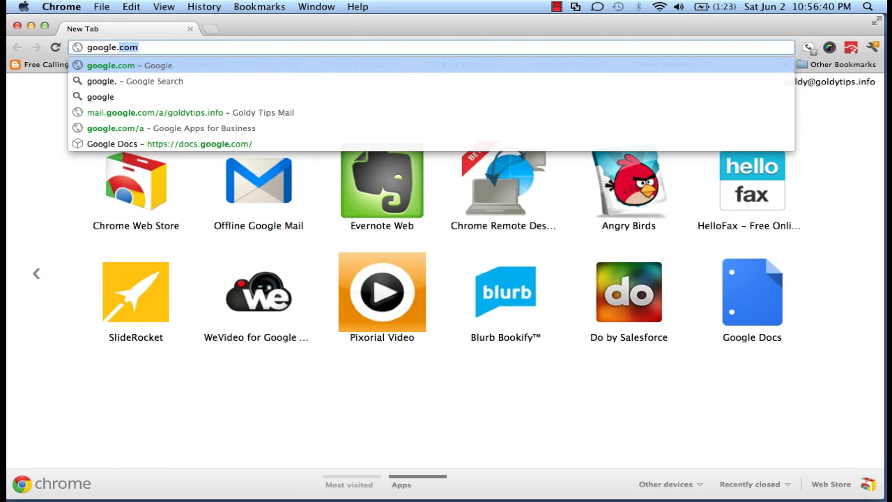
pyautogui.write('ml')
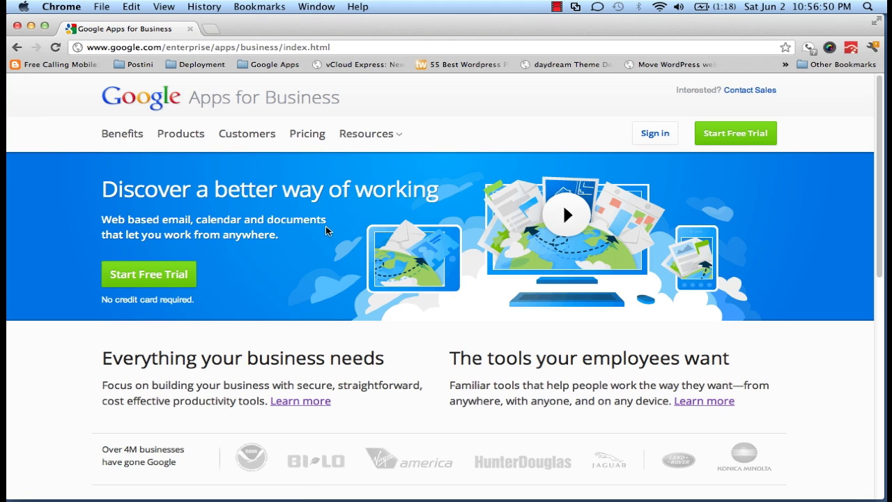
pyautogui.click(300, 137)
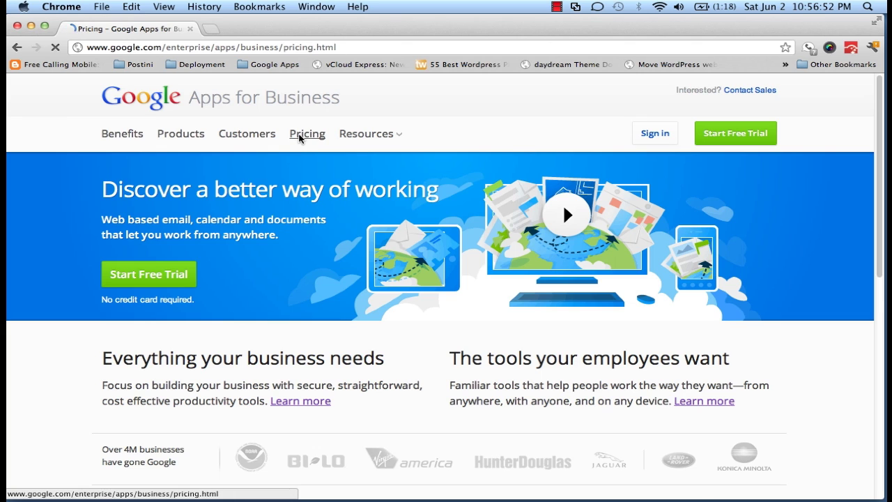
pyautogui.moveTo(366, 134)
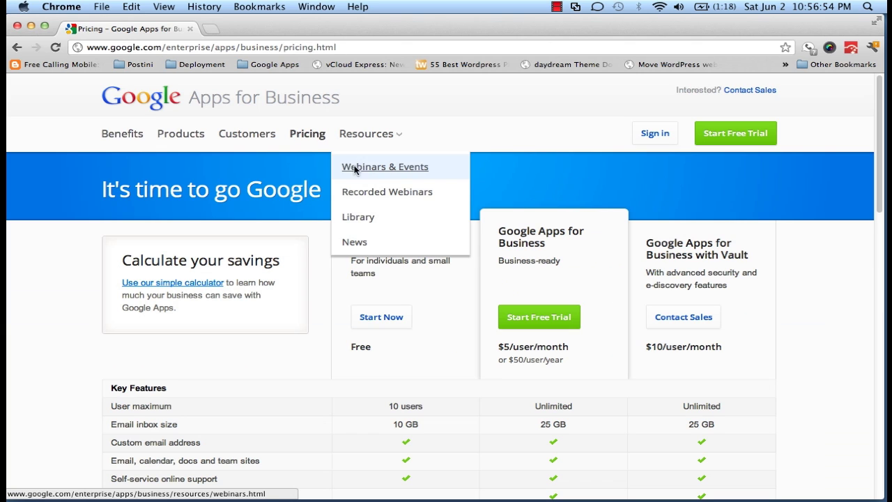
pyautogui.scroll(-3, 309, 243)
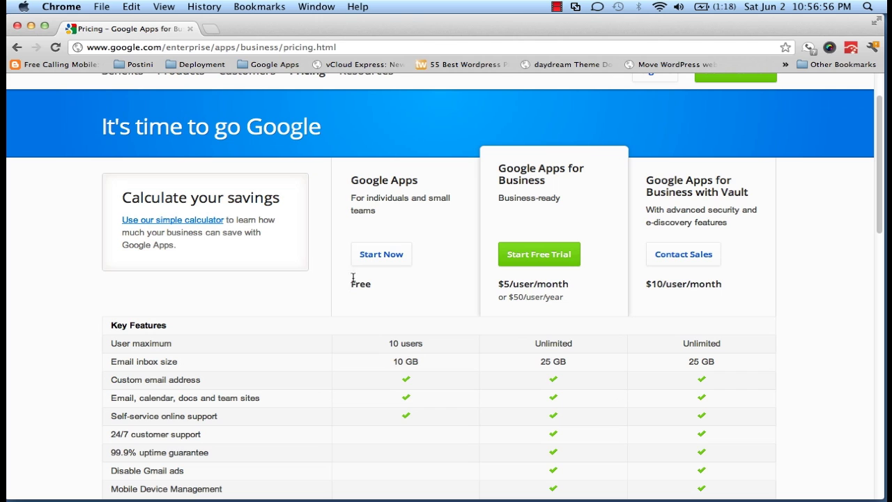
# Start the free plan signup with gappsfix.com submitted as the already-owned domain
pyautogui.click(381, 254)
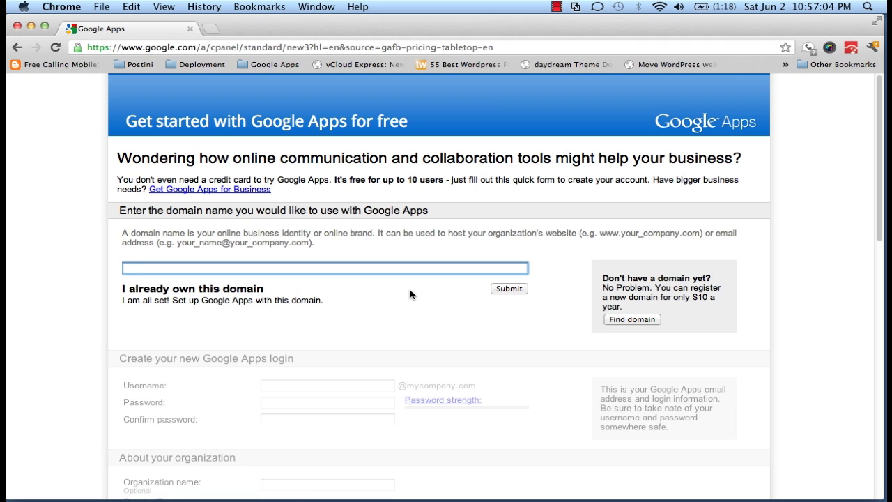
pyautogui.write('gappsfi')
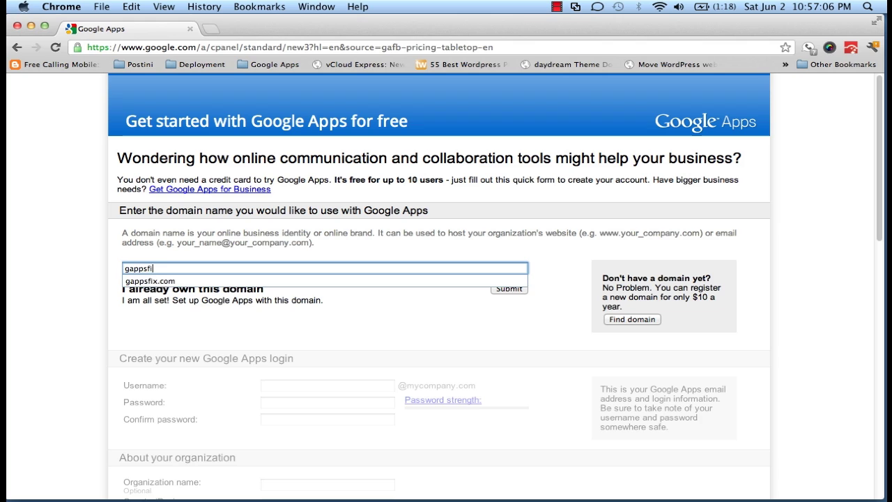
pyautogui.write('x.com')
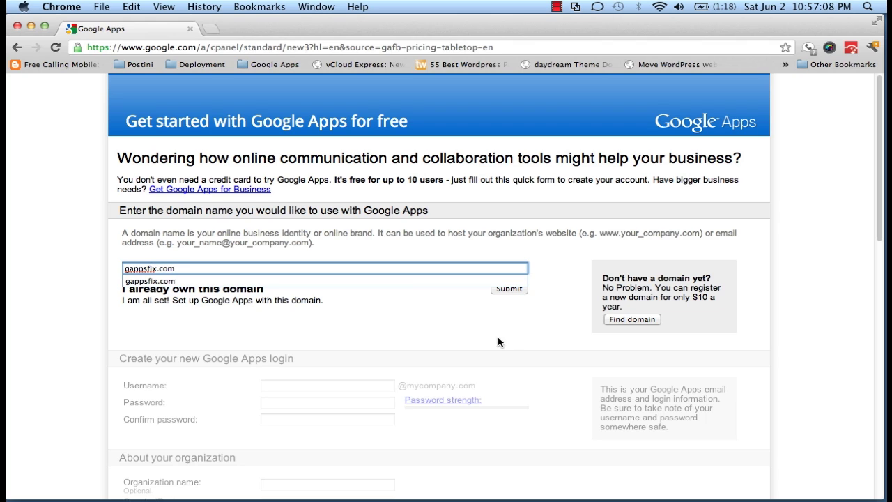
pyautogui.click(499, 341)
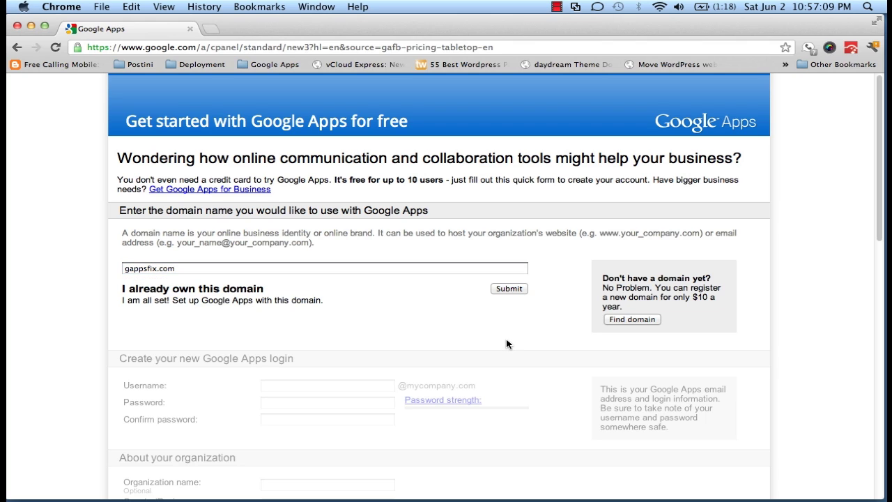
pyautogui.click(508, 288)
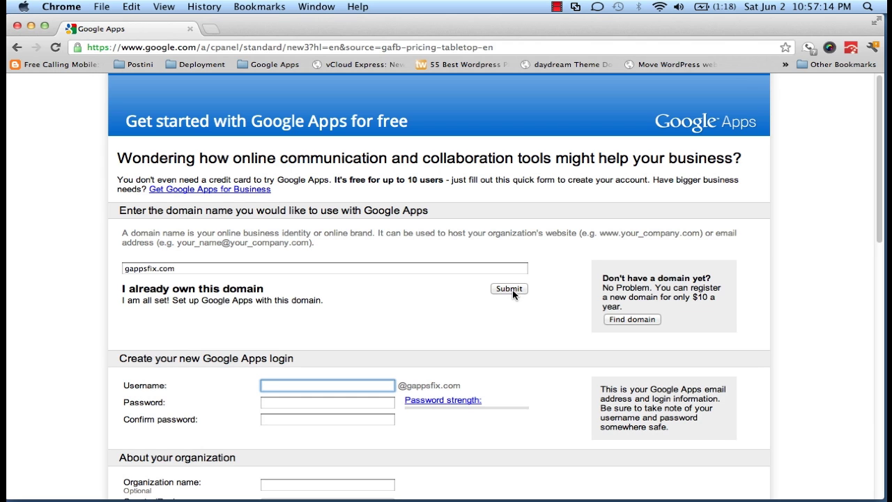
pyautogui.scroll(-1, 515, 321)
pyautogui.scroll(-5, 515, 321)
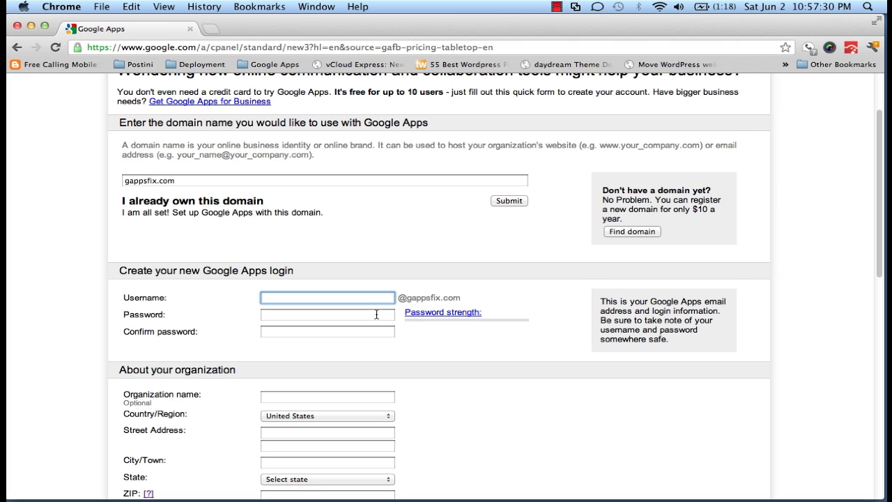
# Enter the admin username, the password twice, organization name GappsFix and country India
pyautogui.write('goldy')
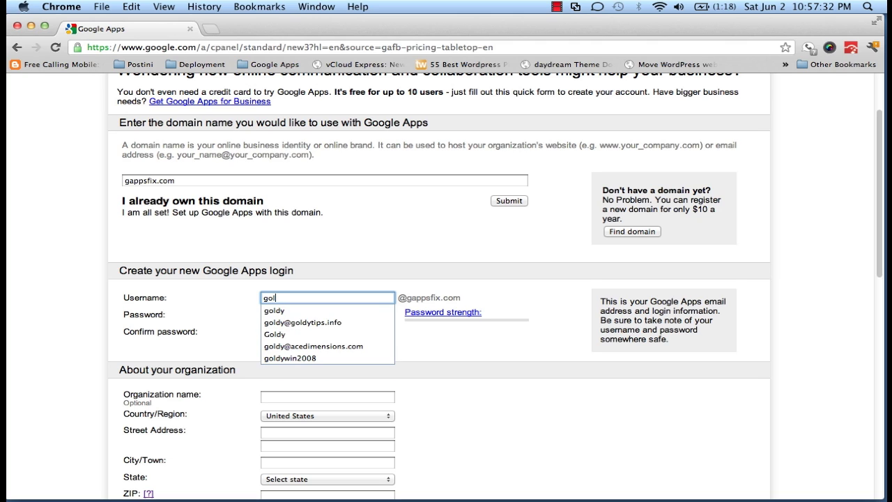
pyautogui.press('Tab')
pyautogui.write('*********')
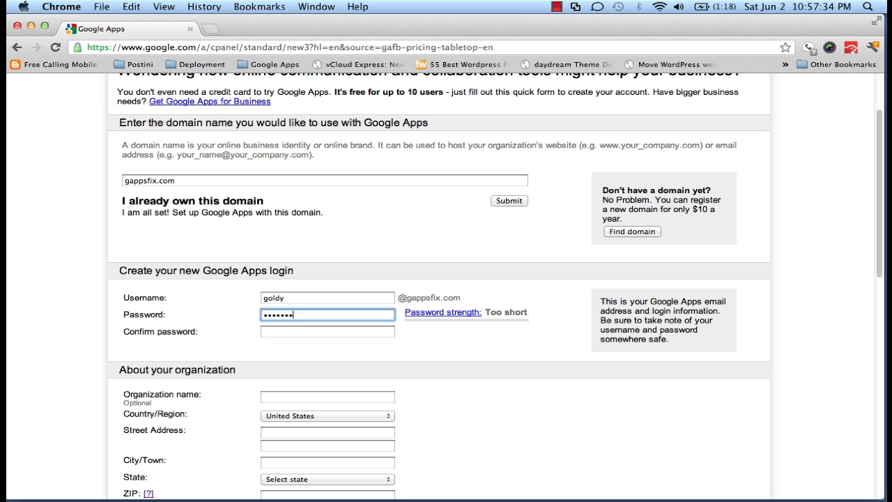
pyautogui.press('Tab')
pyautogui.write('*********')
pyautogui.press('Tab')
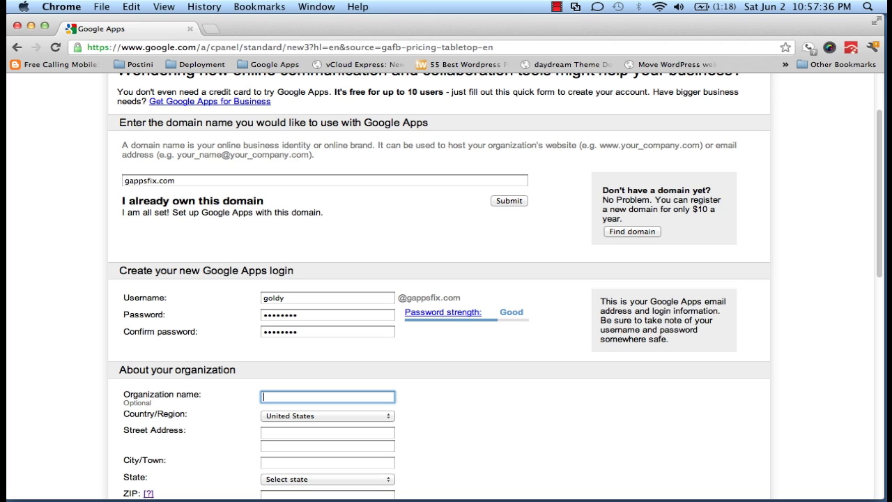
pyautogui.write('GappsFix')
pyautogui.press('Tab')
pyautogui.write('India')
# Fill in the organization's street address, city and postal code fields
pyautogui.scroll(-4, 535, 423)
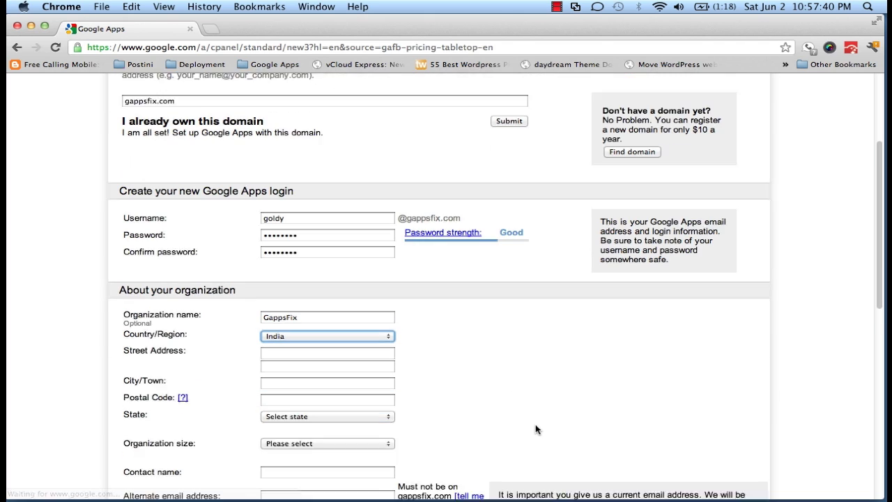
pyautogui.click(363, 310)
pyautogui.write('delhi')
pyautogui.press('Tab')
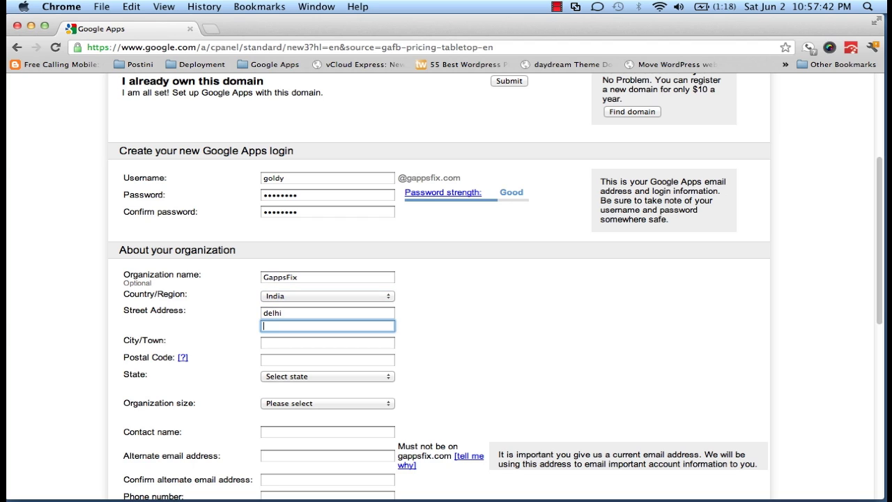
pyautogui.write('delhi')
pyautogui.press('Tab')
pyautogui.write('delhi')
pyautogui.press('Tab')
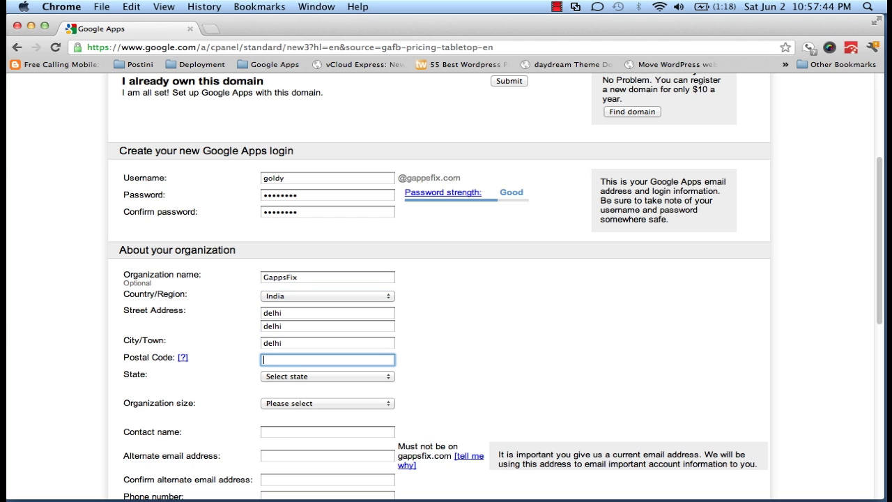
pyautogui.write('110017')
pyautogui.press('Tab')
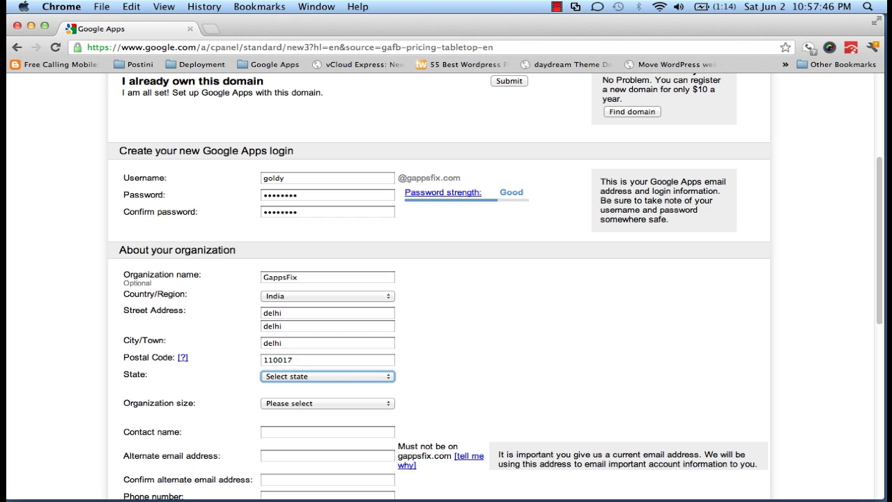
# Choose Delhi as state and 1 employee as size, then enter the contact name and saved alternate email
pyautogui.scroll(-4, 382, 308)
pyautogui.click(365, 256)
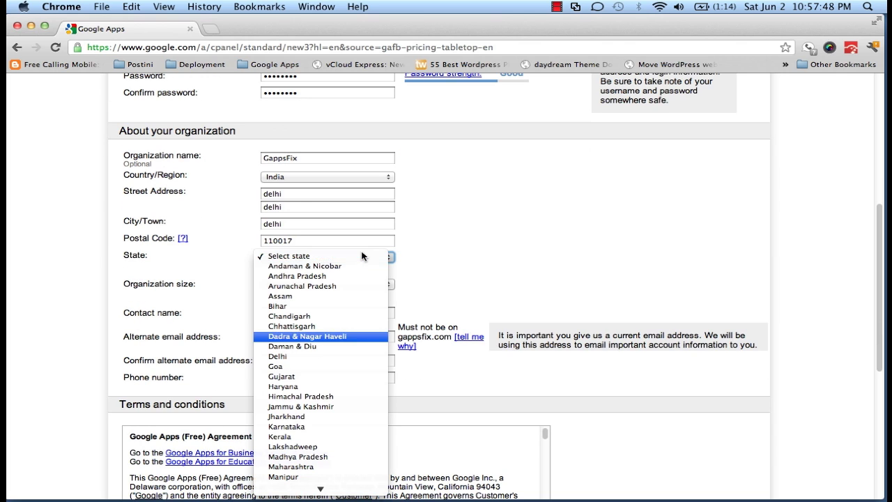
pyautogui.click(300, 356)
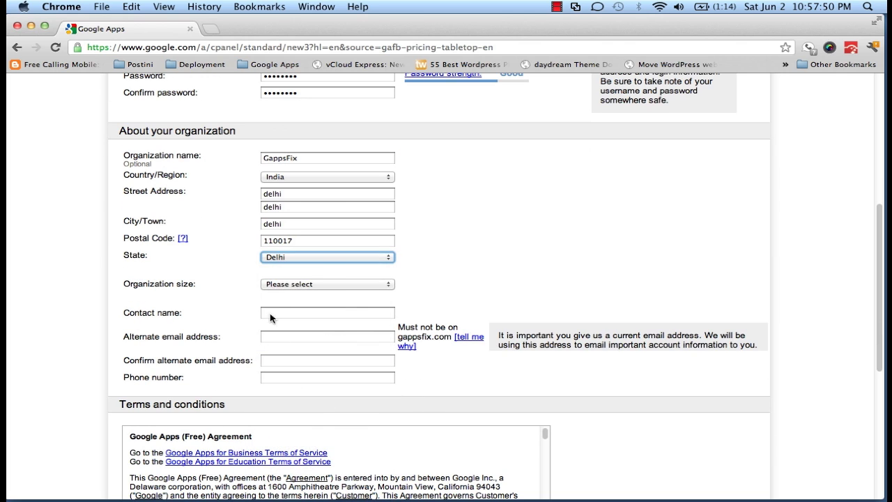
pyautogui.click(302, 284)
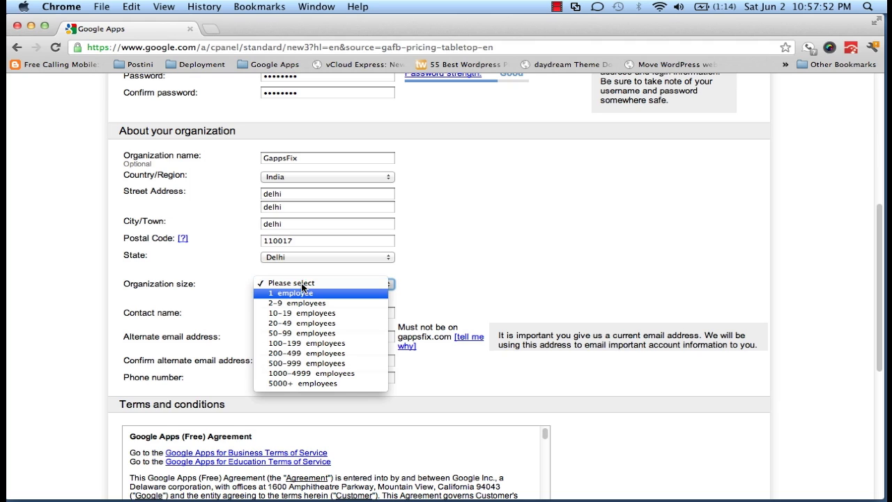
pyautogui.click(303, 294)
pyautogui.click(308, 313)
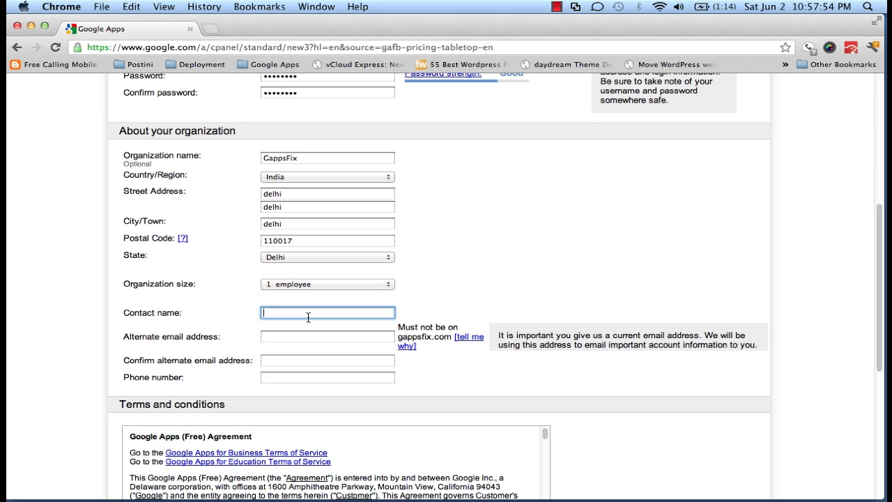
pyautogui.write('Goldy Arora')
pyautogui.press('Tab')
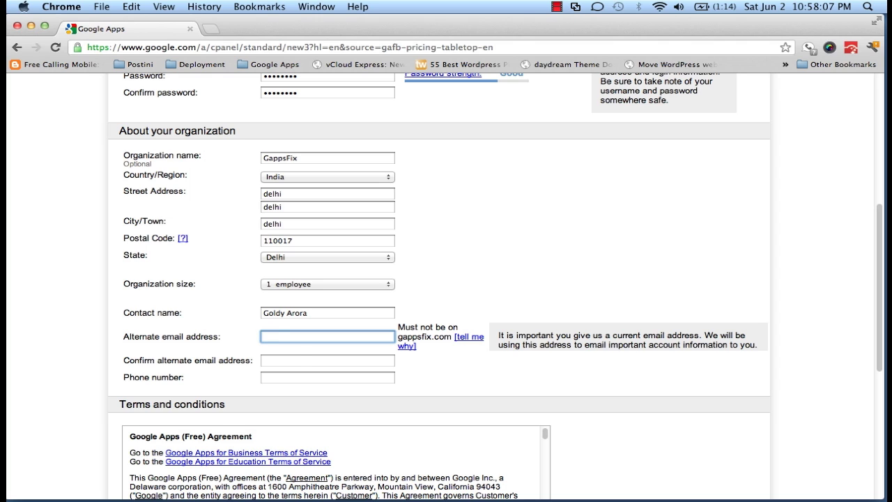
pyautogui.write('jasr')
pyautogui.press('Down')
pyautogui.press('Return')
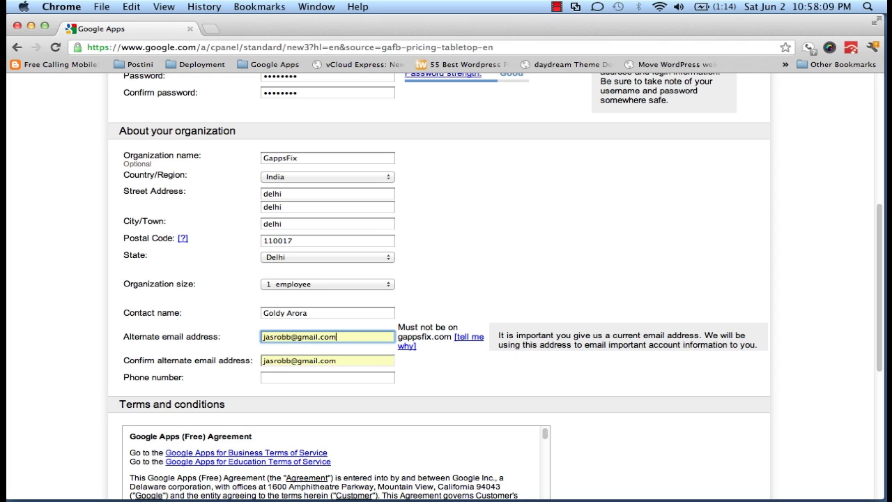
# Fill the contact phone number from the saved autofill entry, then scroll down to the terms
pyautogui.scroll(-2, 587, 396)
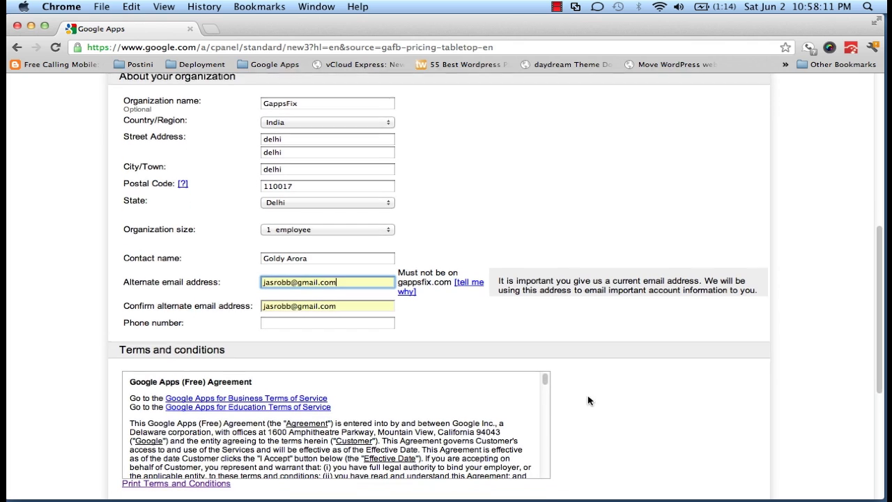
pyautogui.scroll(-1, 587, 400)
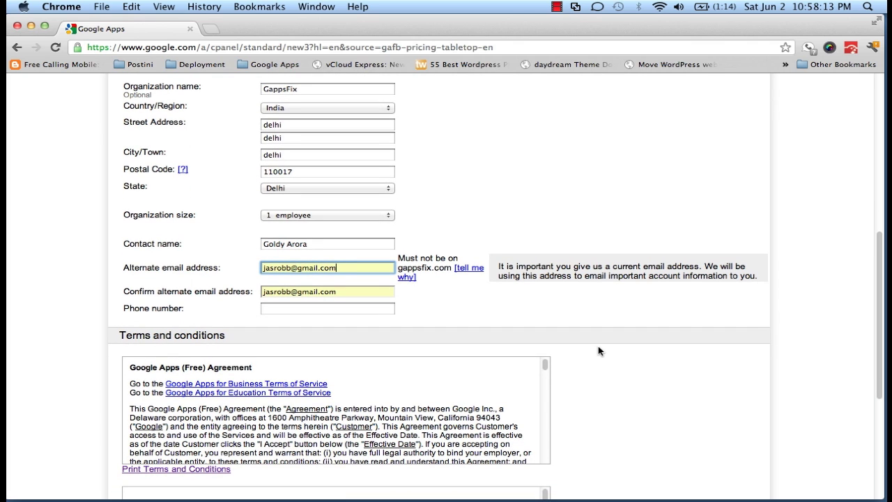
pyautogui.scroll(-1, 598, 351)
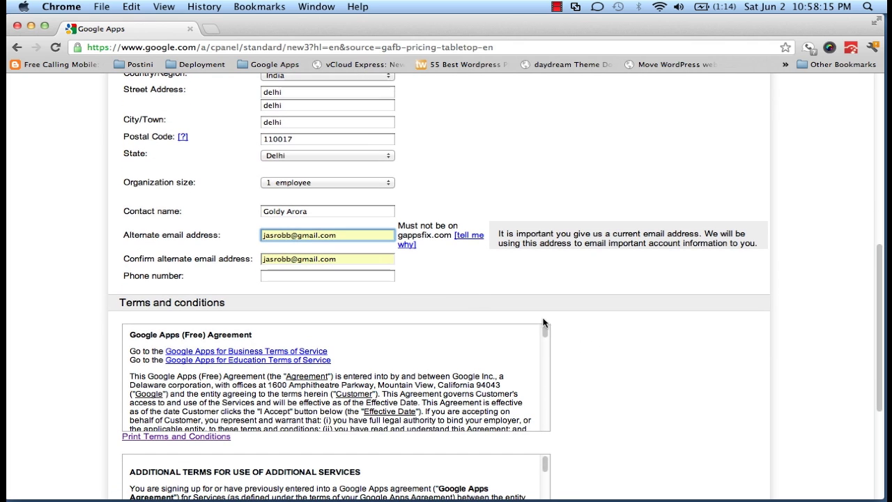
pyautogui.click(387, 275)
pyautogui.write('9')
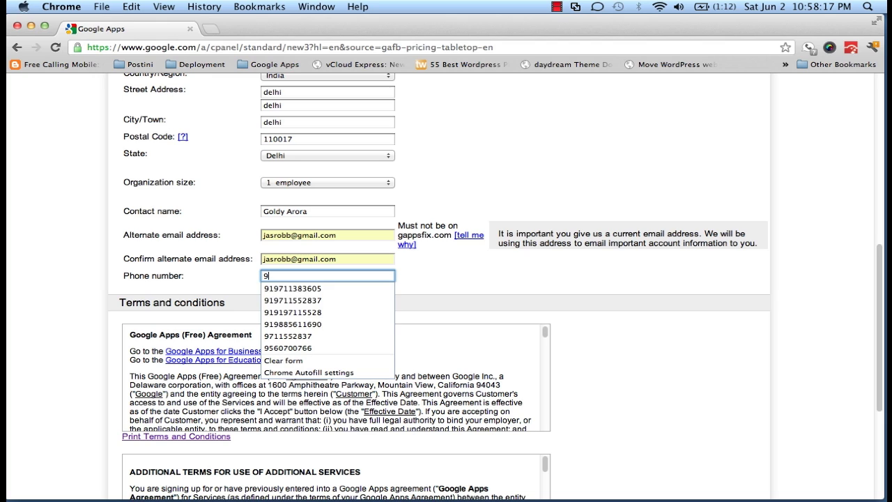
pyautogui.press('Down')
pyautogui.press('Down')
pyautogui.press('Return')
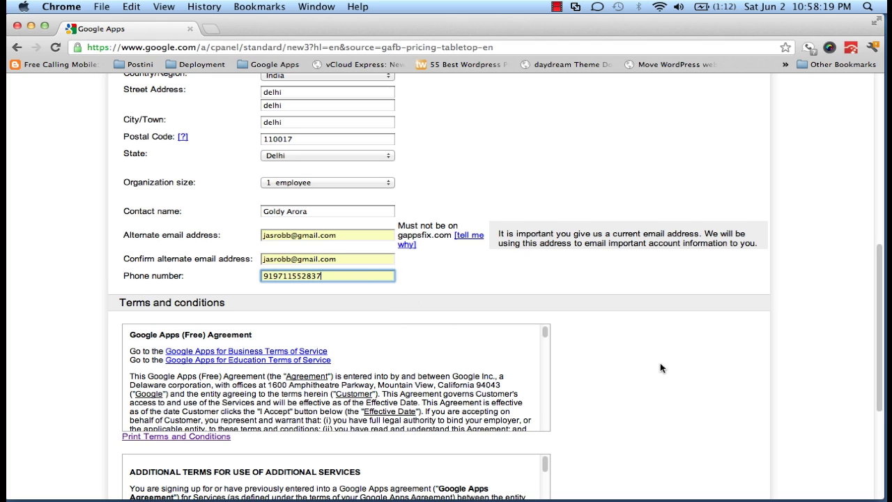
pyautogui.scroll(-5, 660, 368)
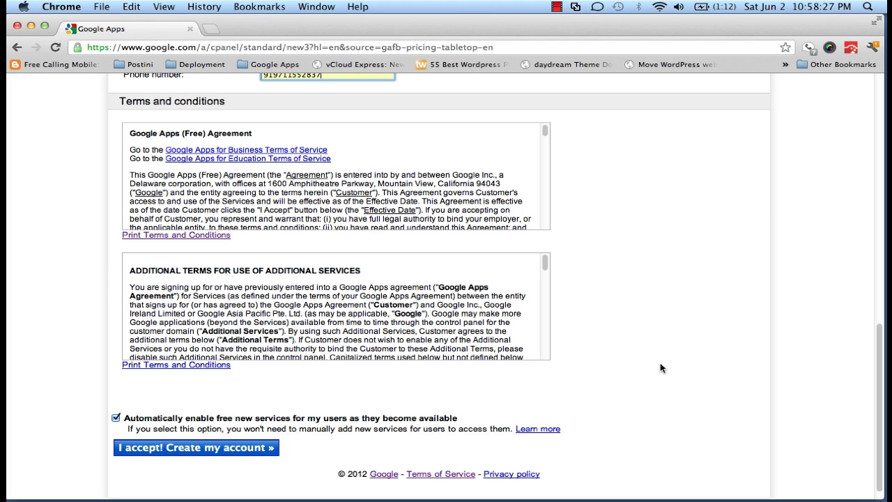
pyautogui.scroll(-1, 660, 363)
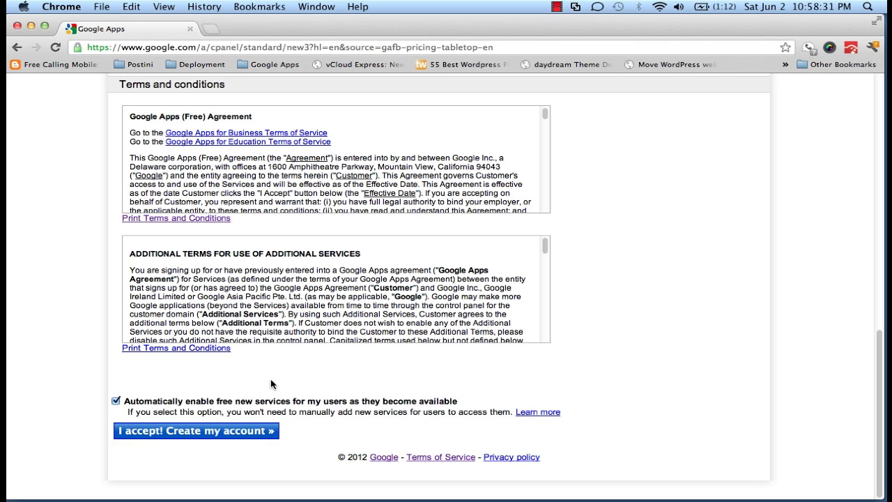
# Accept the terms to create the gappsfix.com account and bring up the setup wizard
pyautogui.click(155, 432)
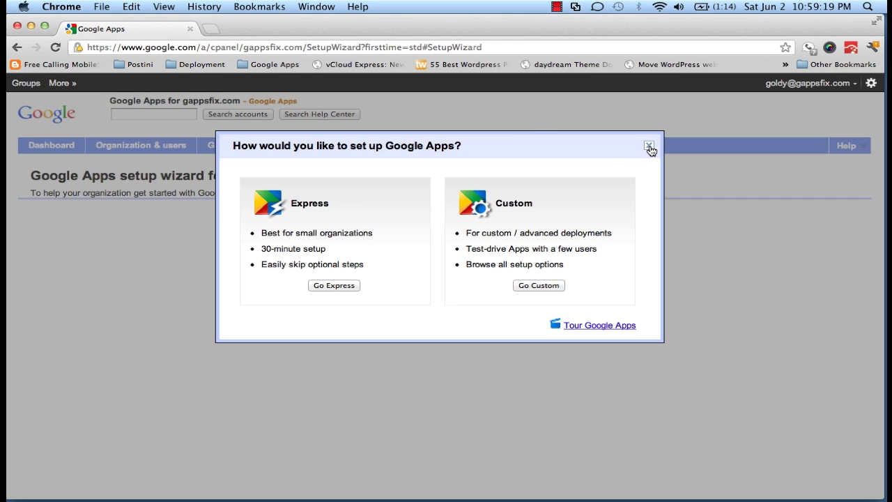
# Close the Express-or-Custom setup dialog to reveal the gappsfix.com setup wizard page
pyautogui.click(649, 147)
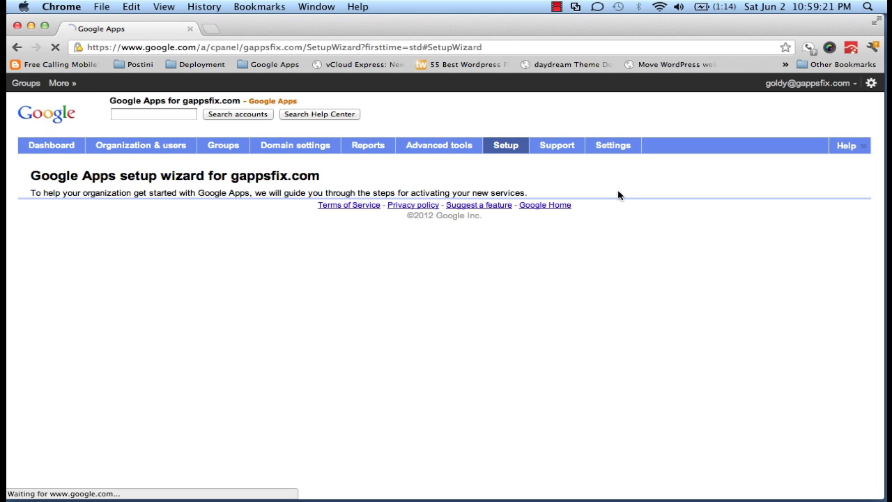